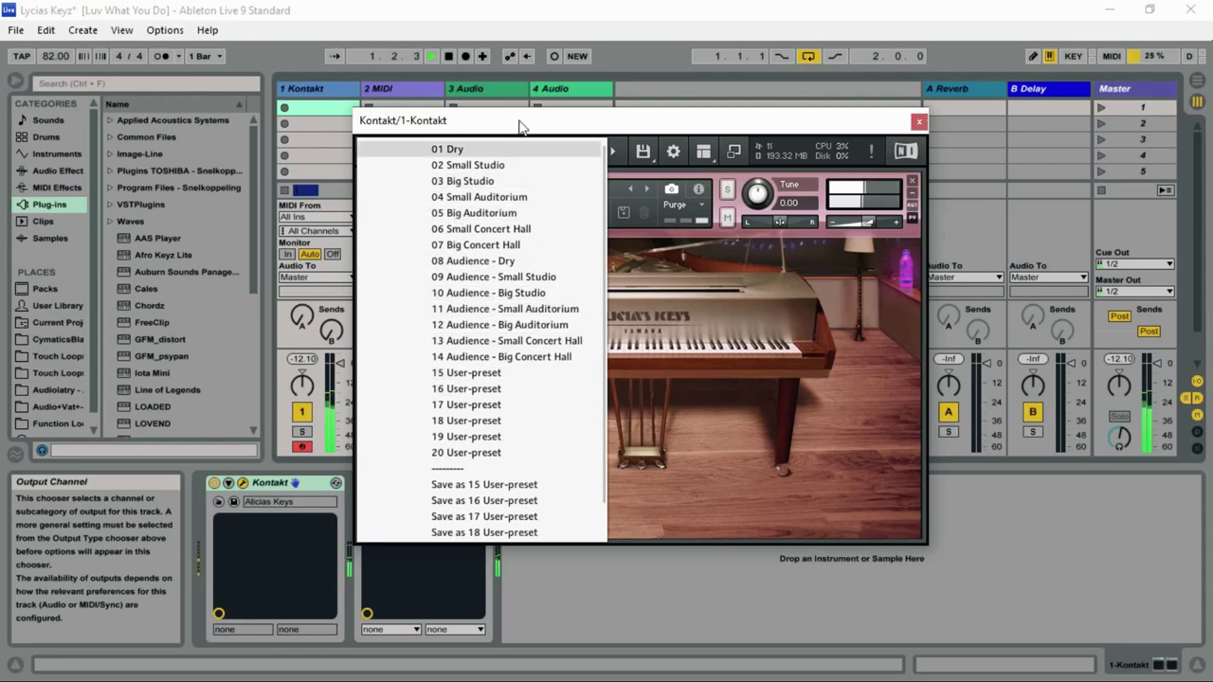
# Audition the 01 Dry and 02 Small Studio presets of the Alicias Keys piano during playback.
pyautogui.click(601, 115)
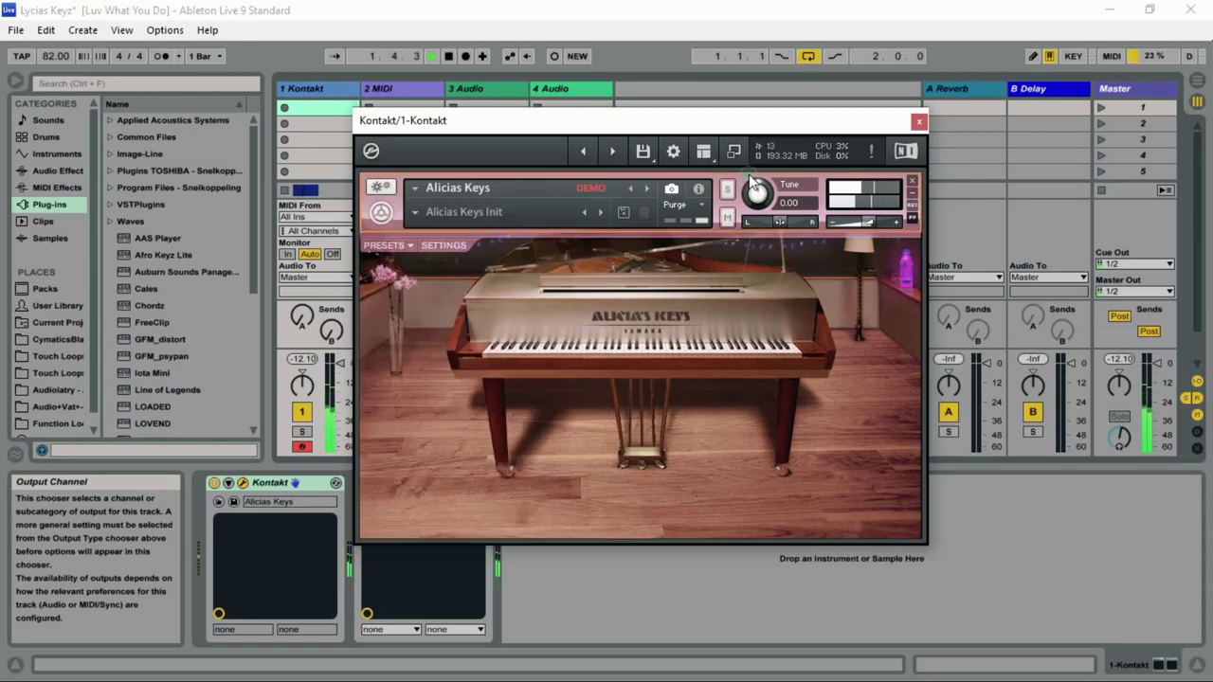
pyautogui.click(408, 247)
pyautogui.click(455, 149)
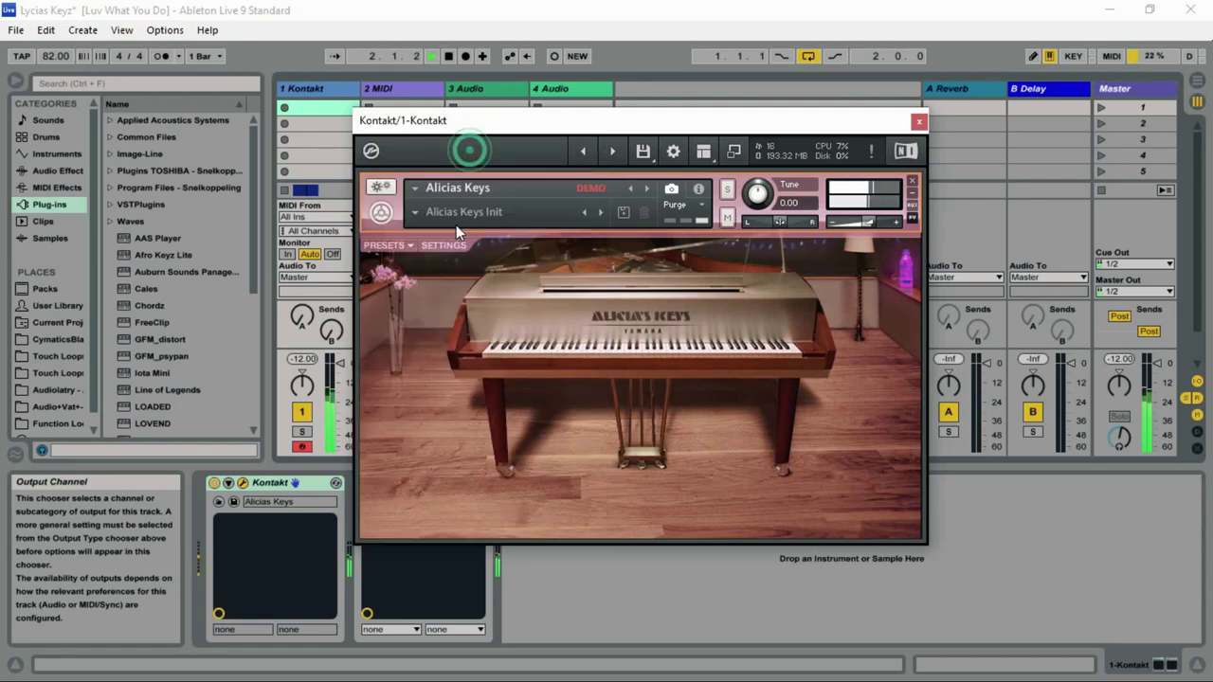
pyautogui.click(408, 246)
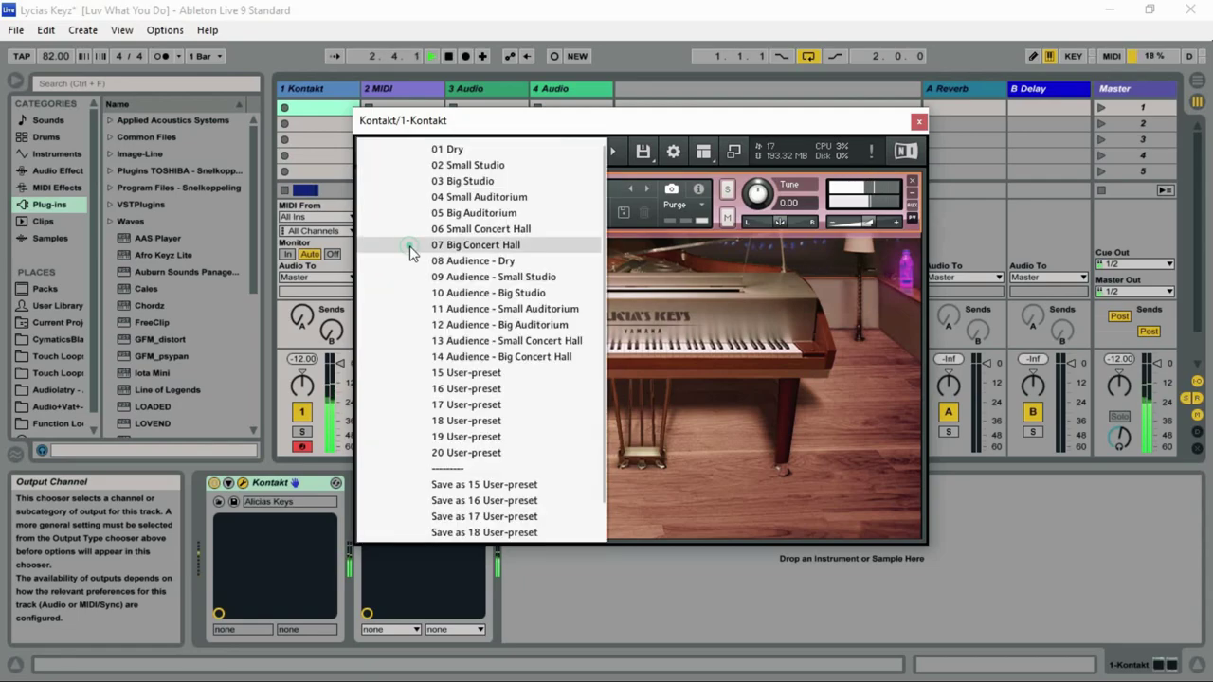
pyautogui.click(491, 165)
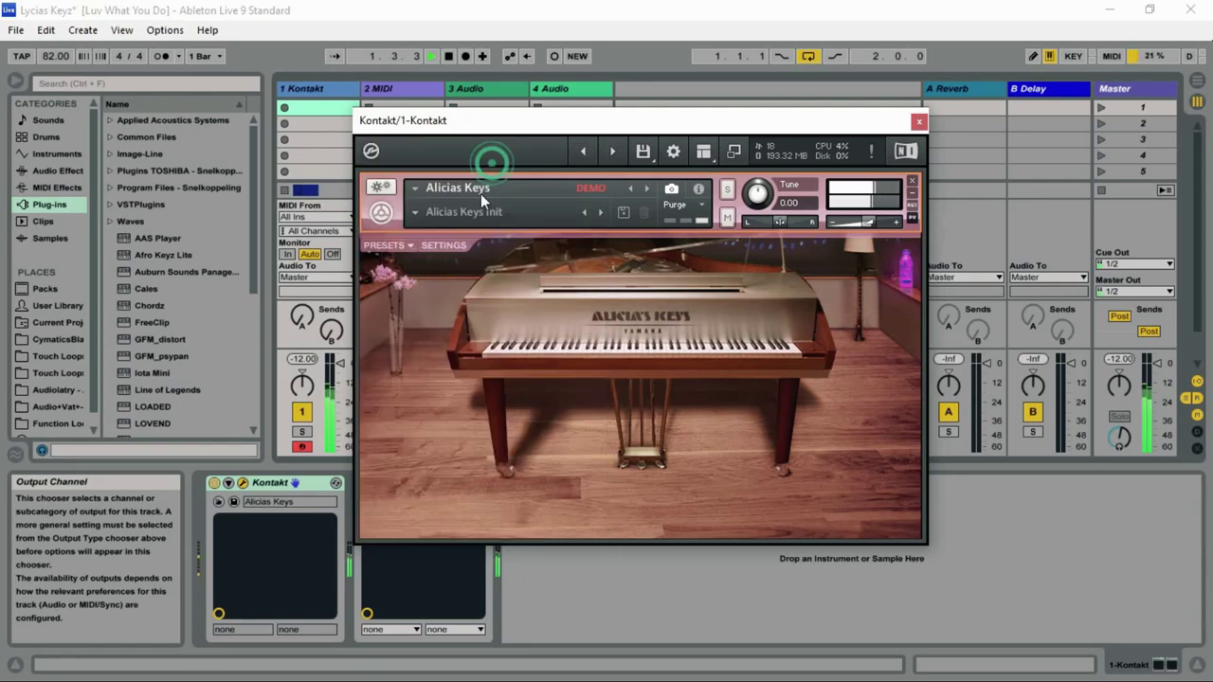
# Switch the piano to the 04 Small Auditorium preset and back to 02 Small Studio.
pyautogui.click(404, 248)
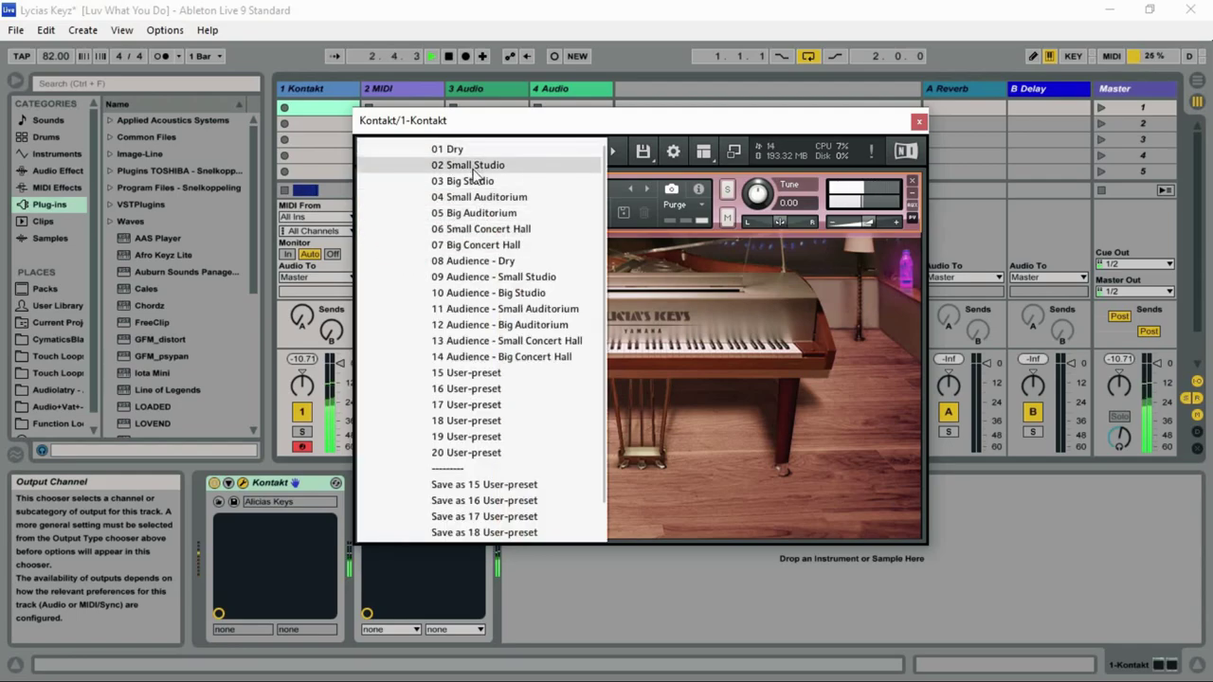
pyautogui.click(483, 197)
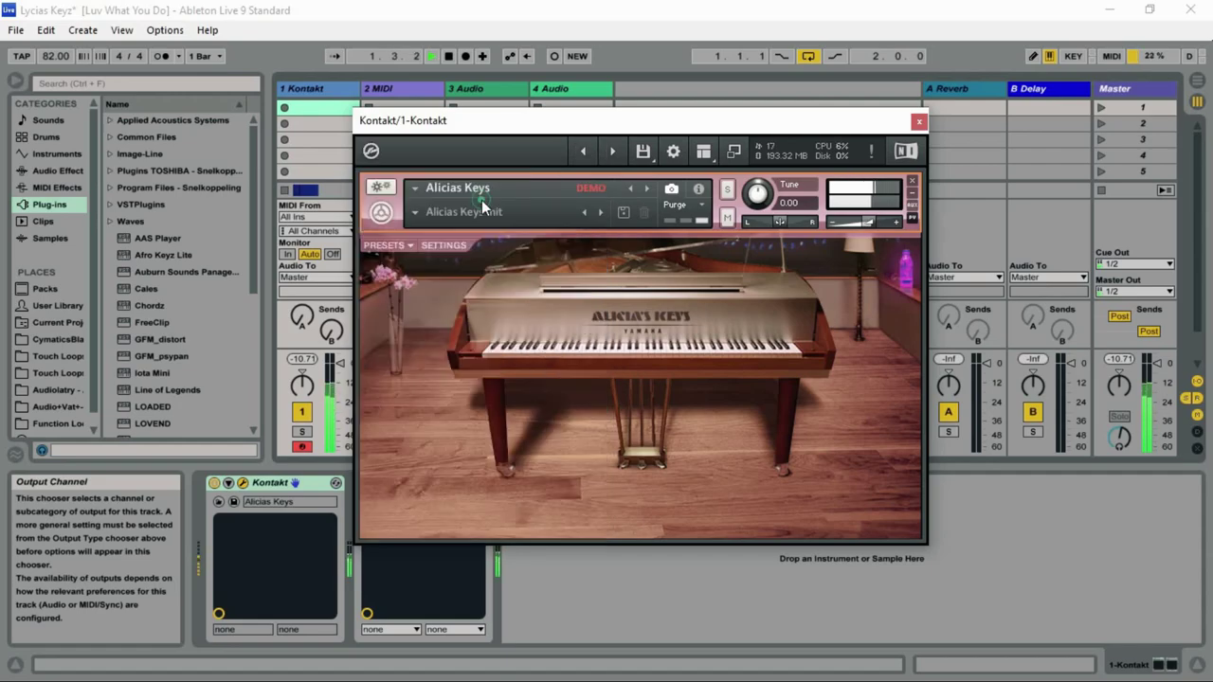
pyautogui.click(408, 246)
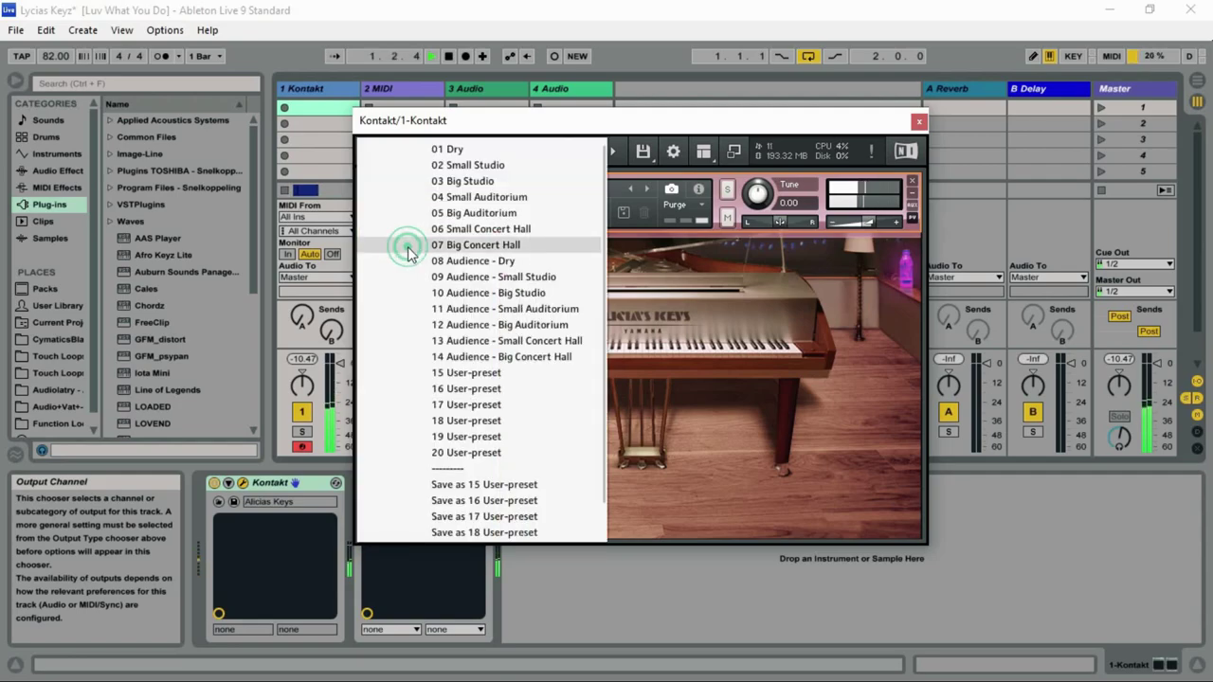
pyautogui.click(499, 167)
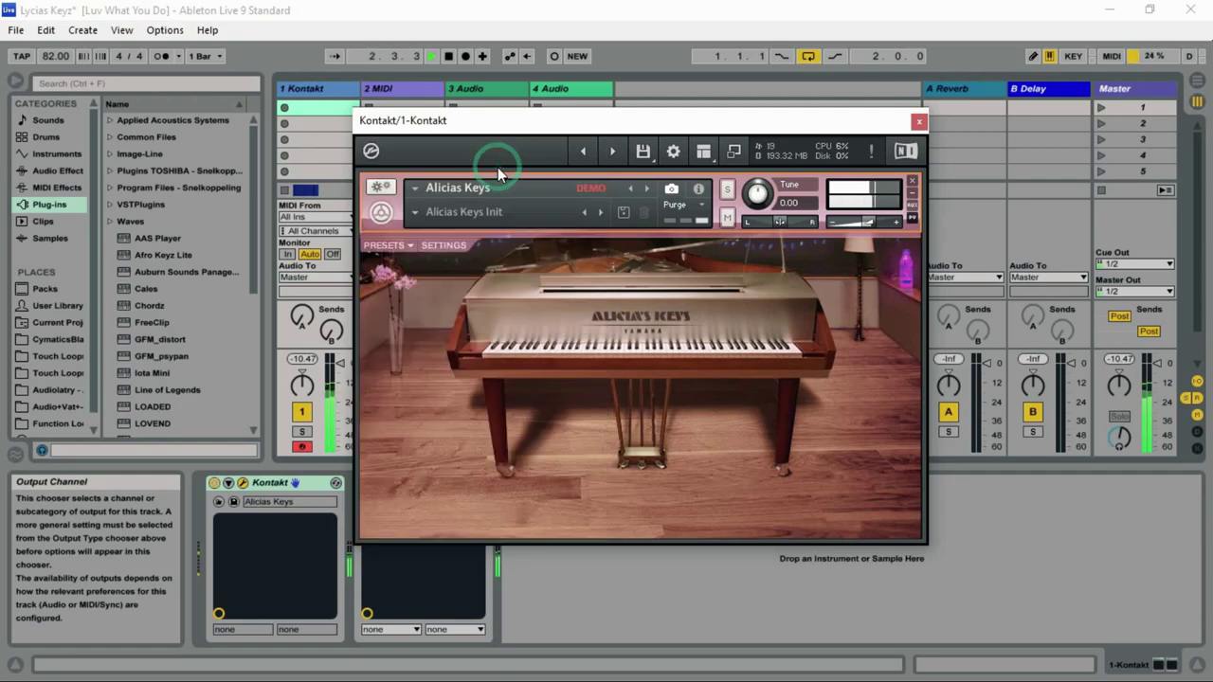
# Audition the Audience Big Auditorium and Audience Big Studio snapshots of the piano.
pyautogui.click(410, 216)
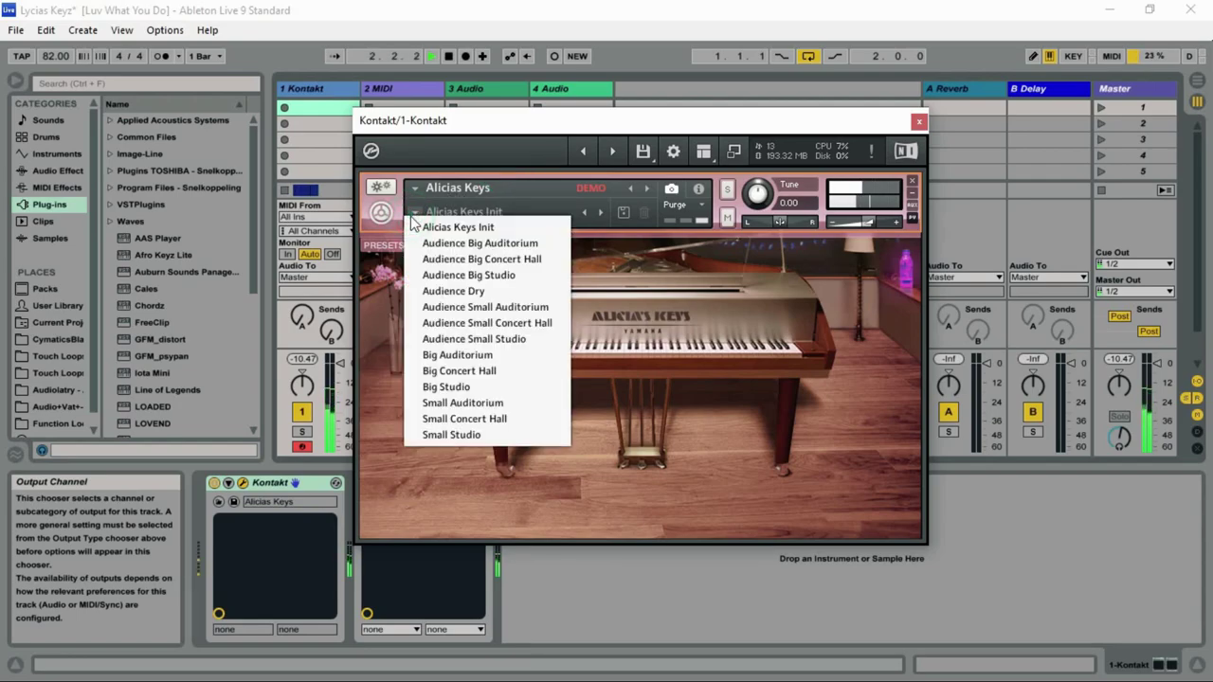
pyautogui.click(498, 245)
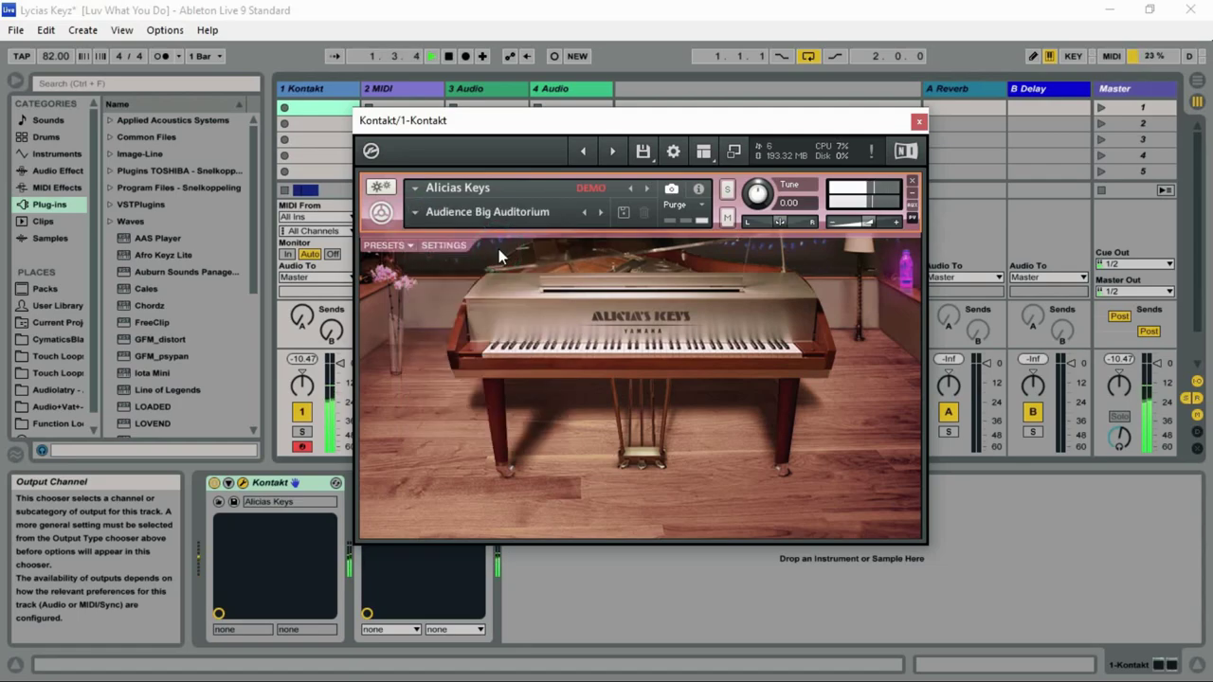
pyautogui.click(423, 214)
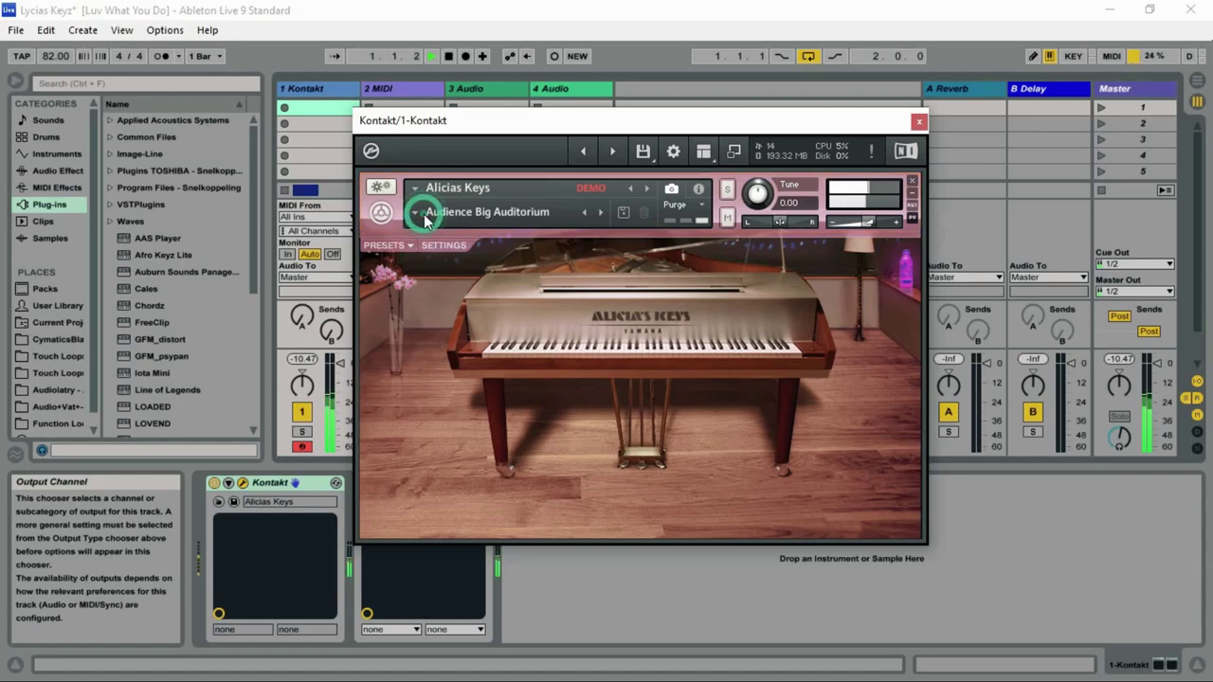
pyautogui.click(419, 216)
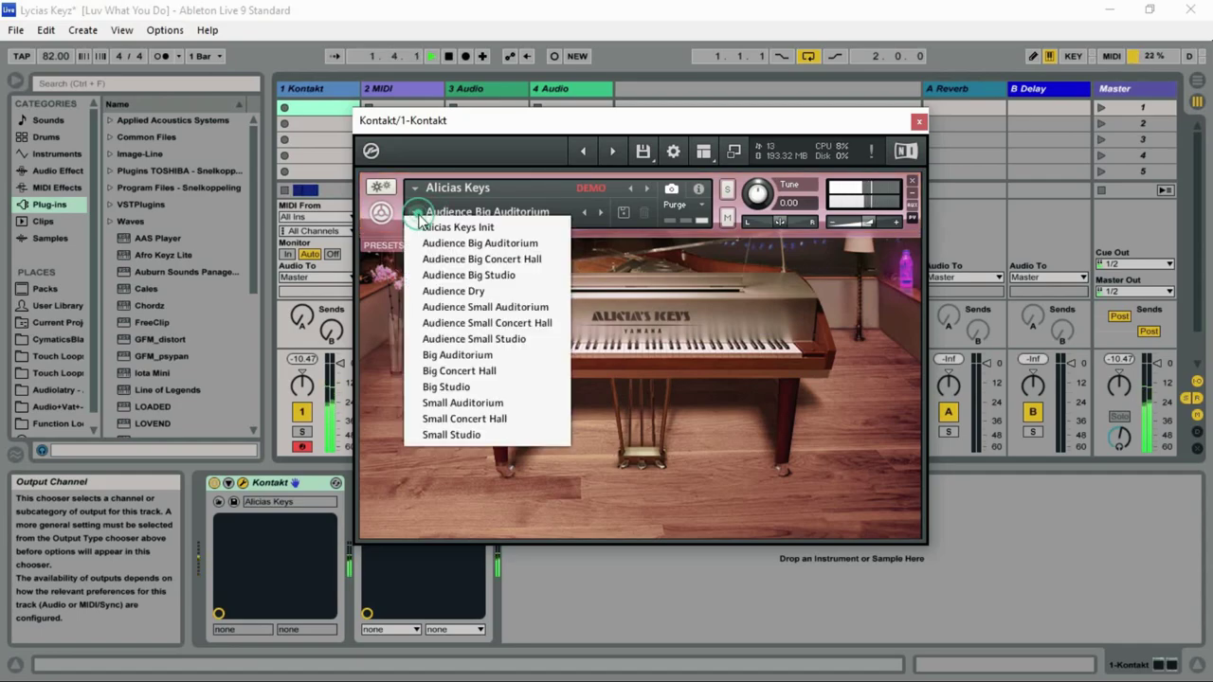
pyautogui.click(486, 281)
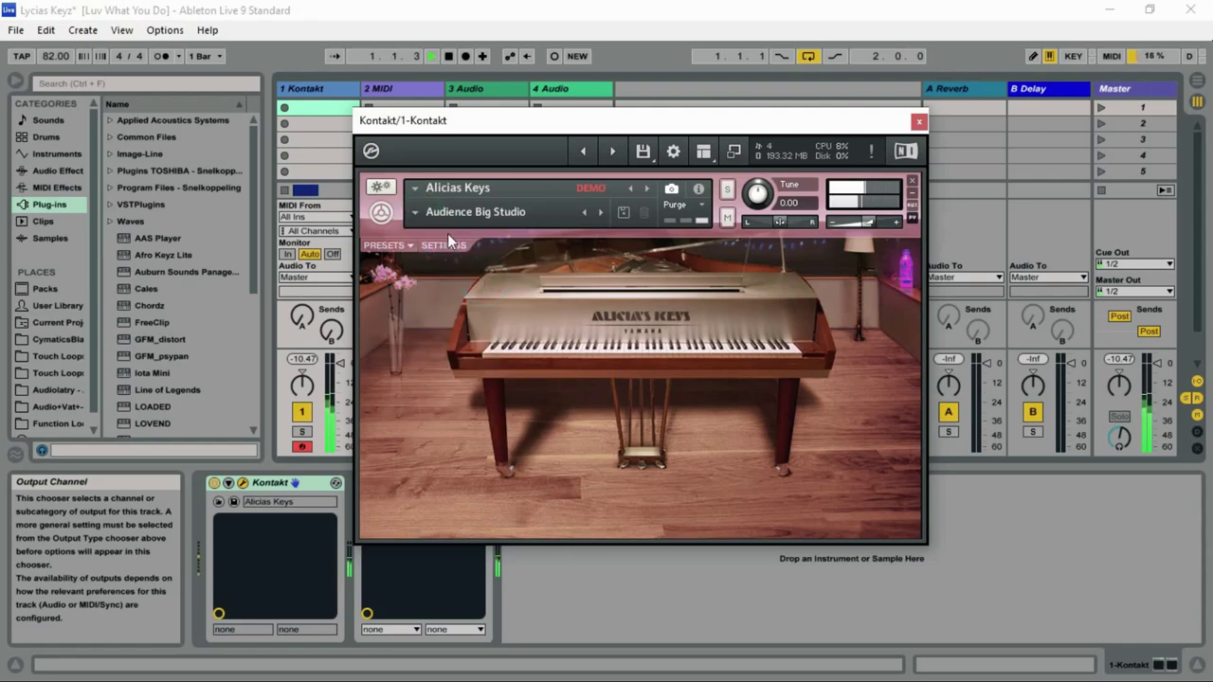
# Compare the Audience Small Studio, Big Studio and Small Concert Hall snapshots by loading each one in turn.
pyautogui.click(416, 217)
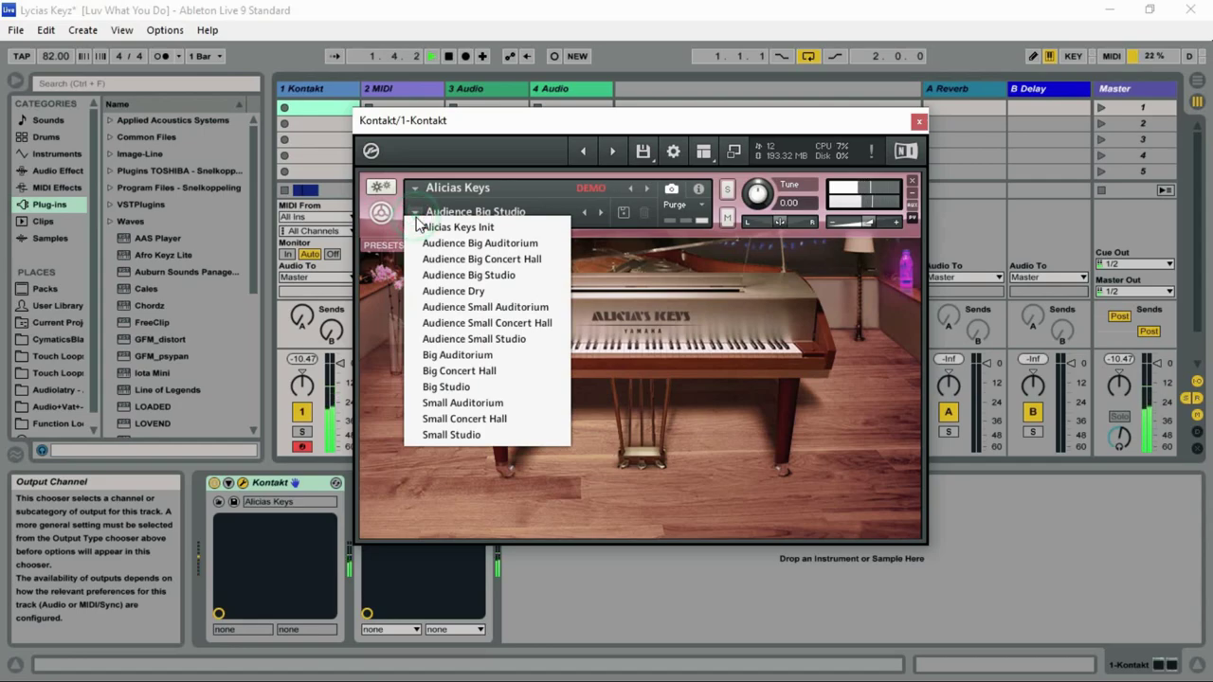
pyautogui.click(520, 345)
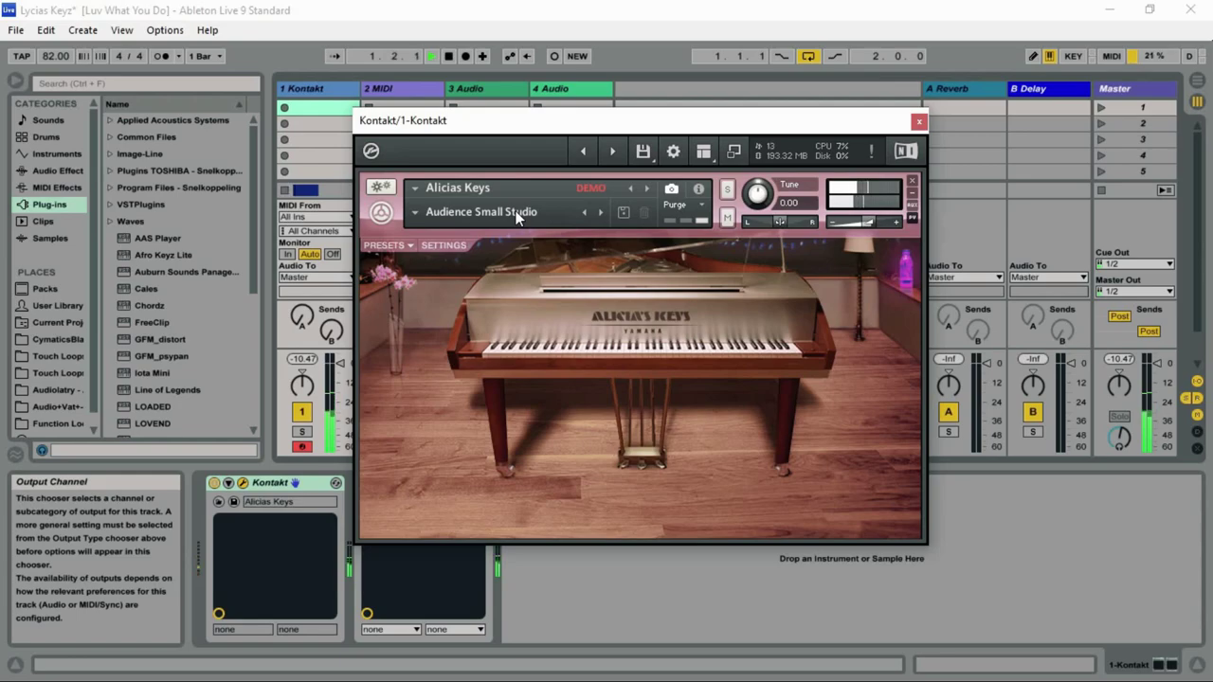
pyautogui.click(420, 214)
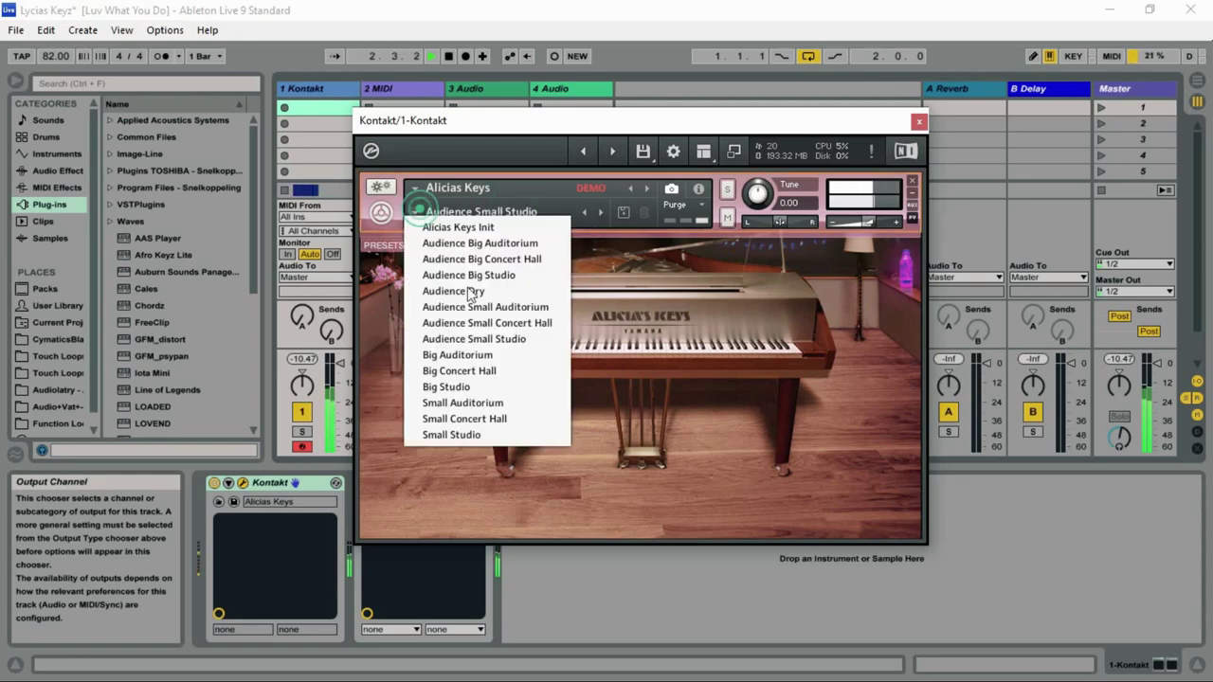
pyautogui.click(494, 387)
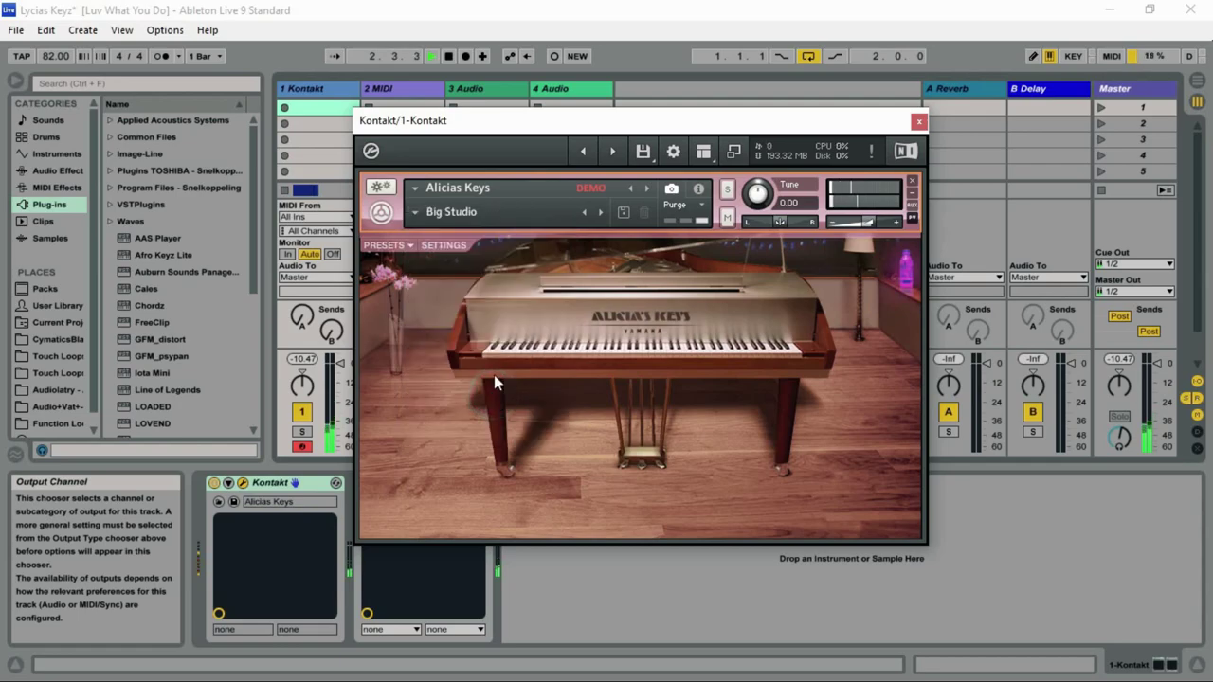
pyautogui.click(420, 214)
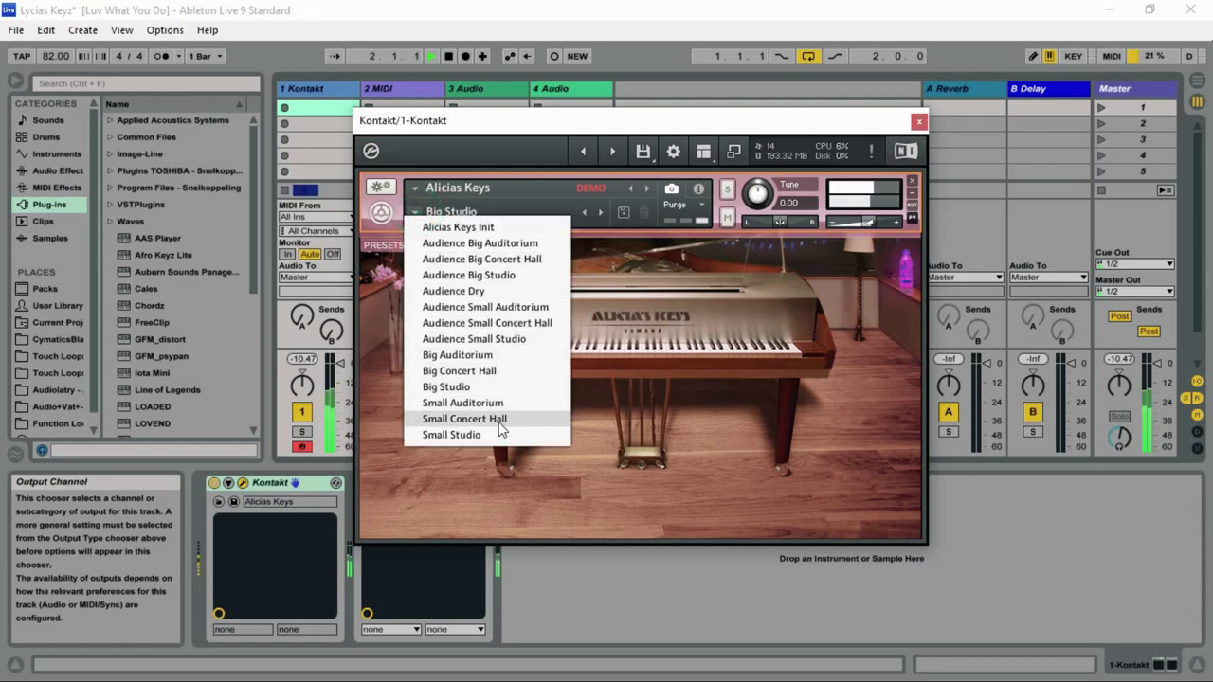
pyautogui.click(464, 418)
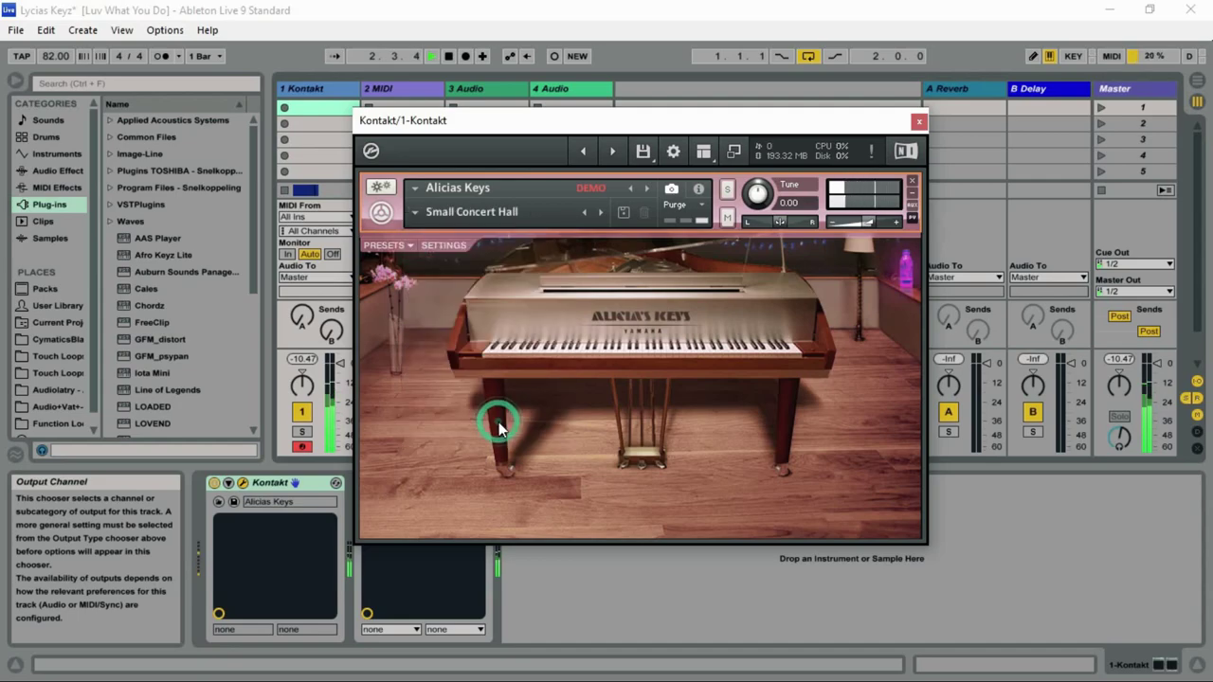
# Audition the Audience Small Concert Hall snapshot and return the piano to the Alicias Keys Init snapshot.
pyautogui.click(420, 215)
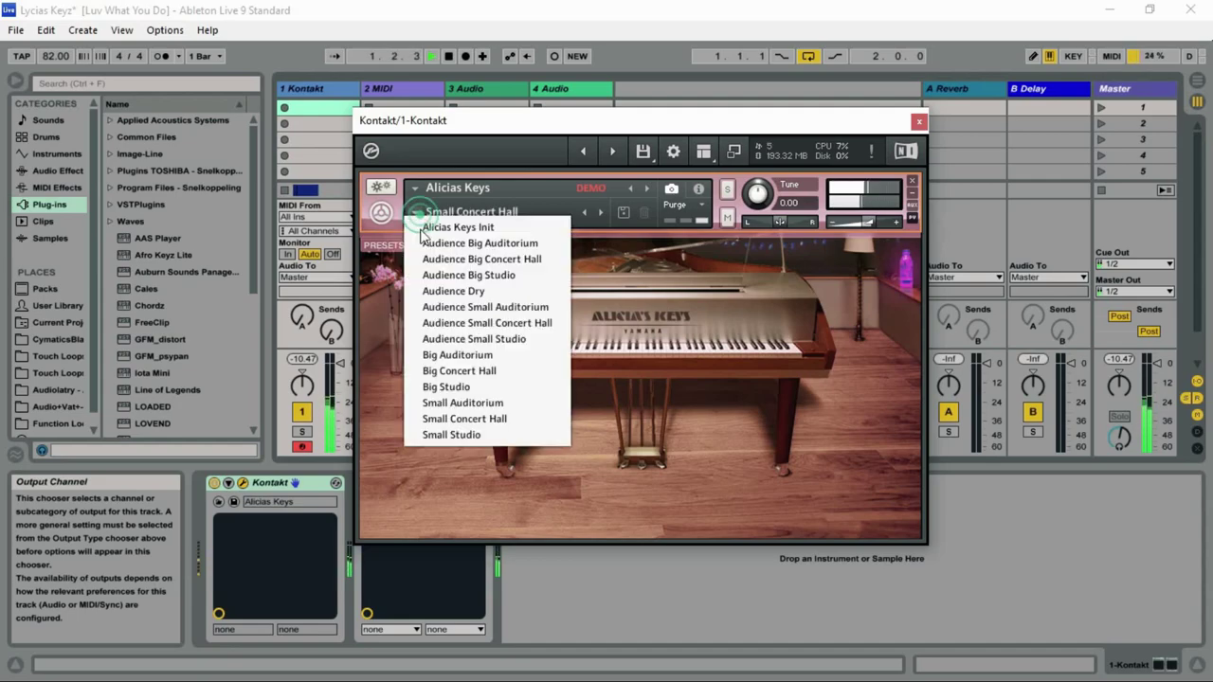
pyautogui.click(509, 327)
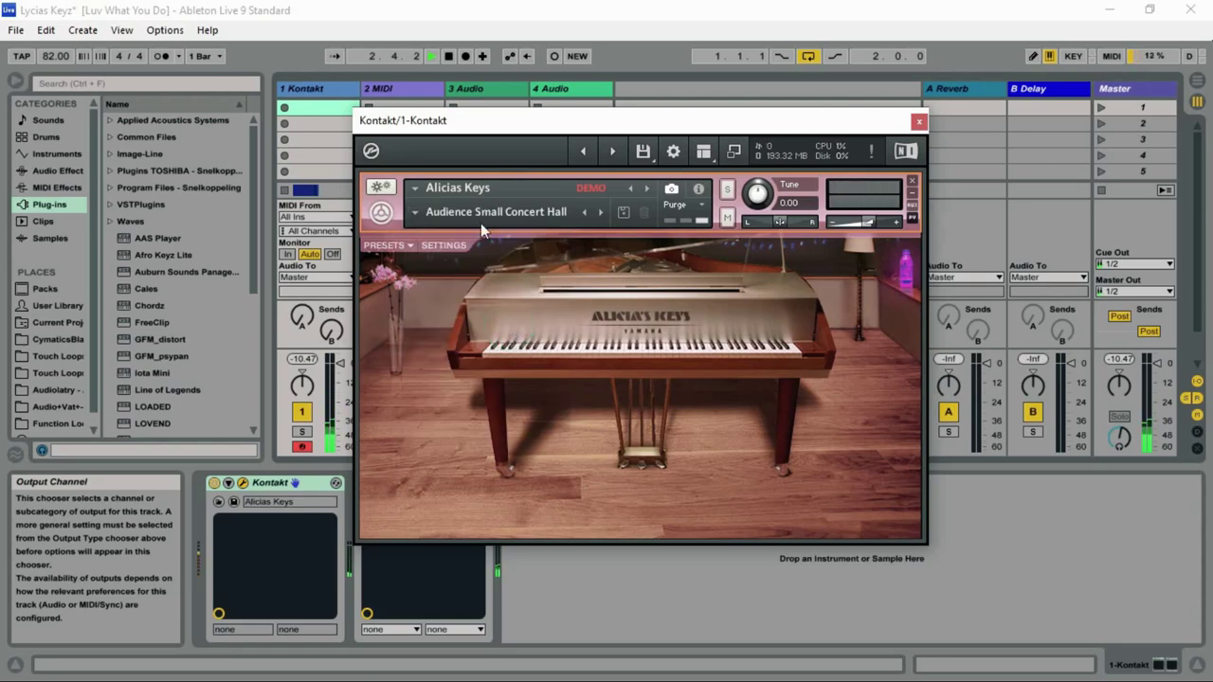
pyautogui.click(417, 213)
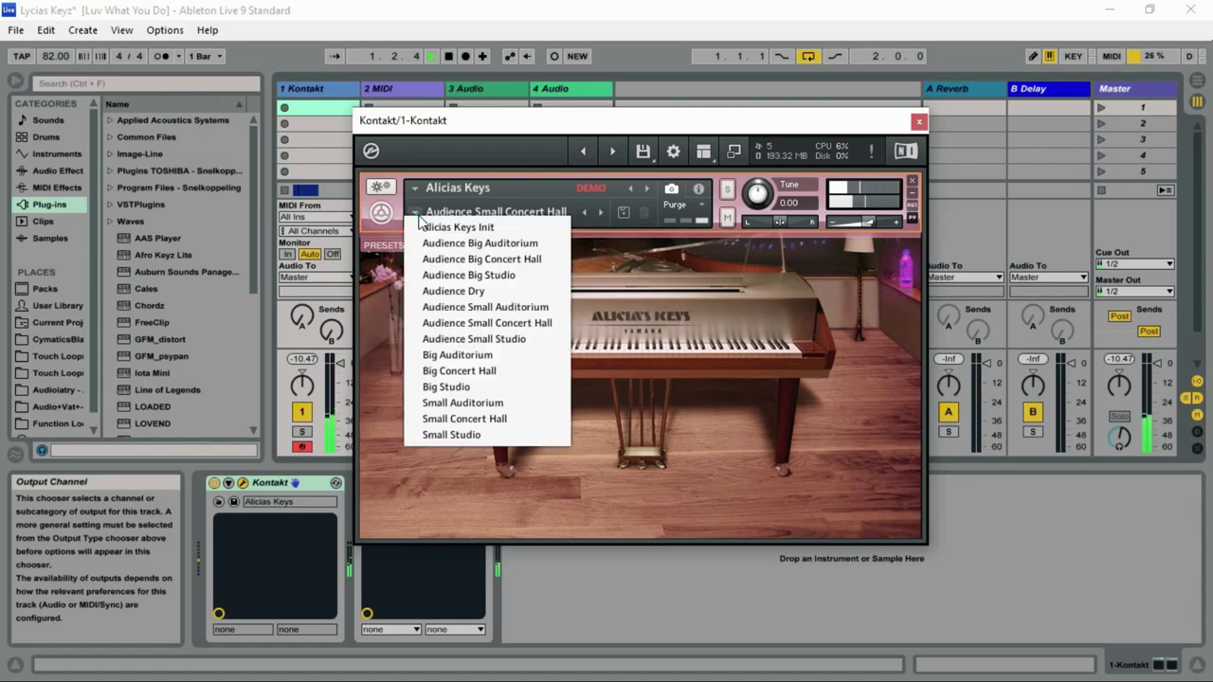
pyautogui.click(488, 229)
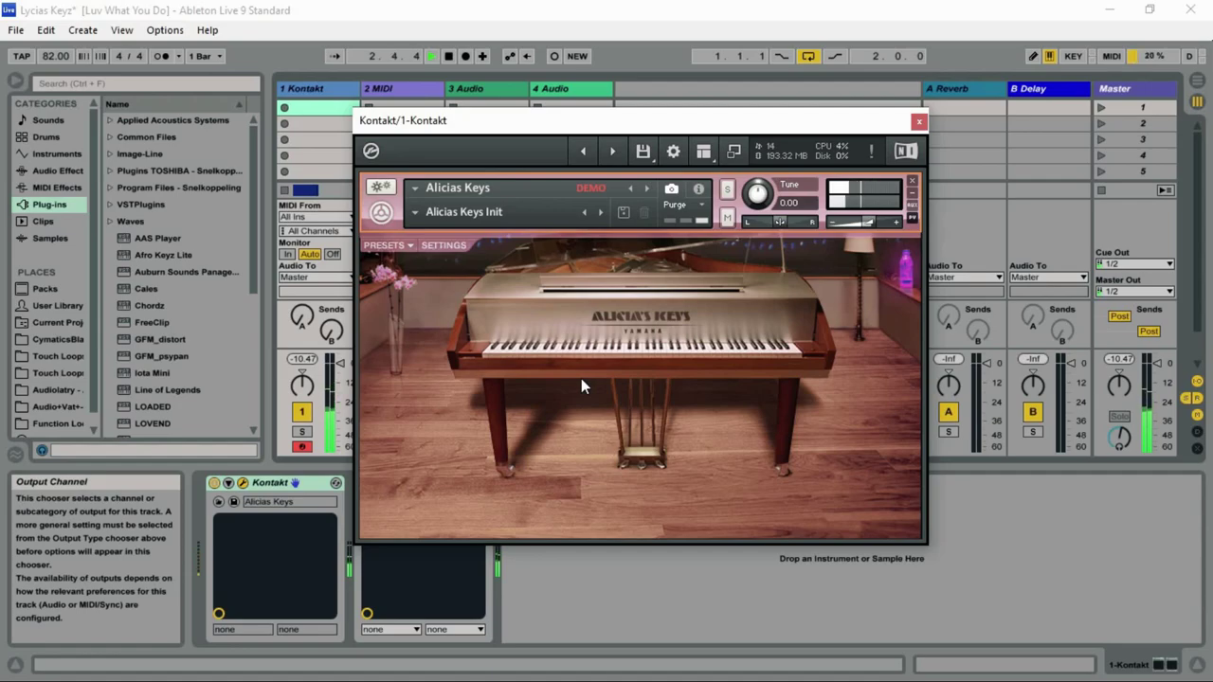
# In the room settings, raise the digital ambience amount with size 97.7, slightly increase the convolution reverb size and set the stereo spread to 6.4.
pyautogui.click(436, 244)
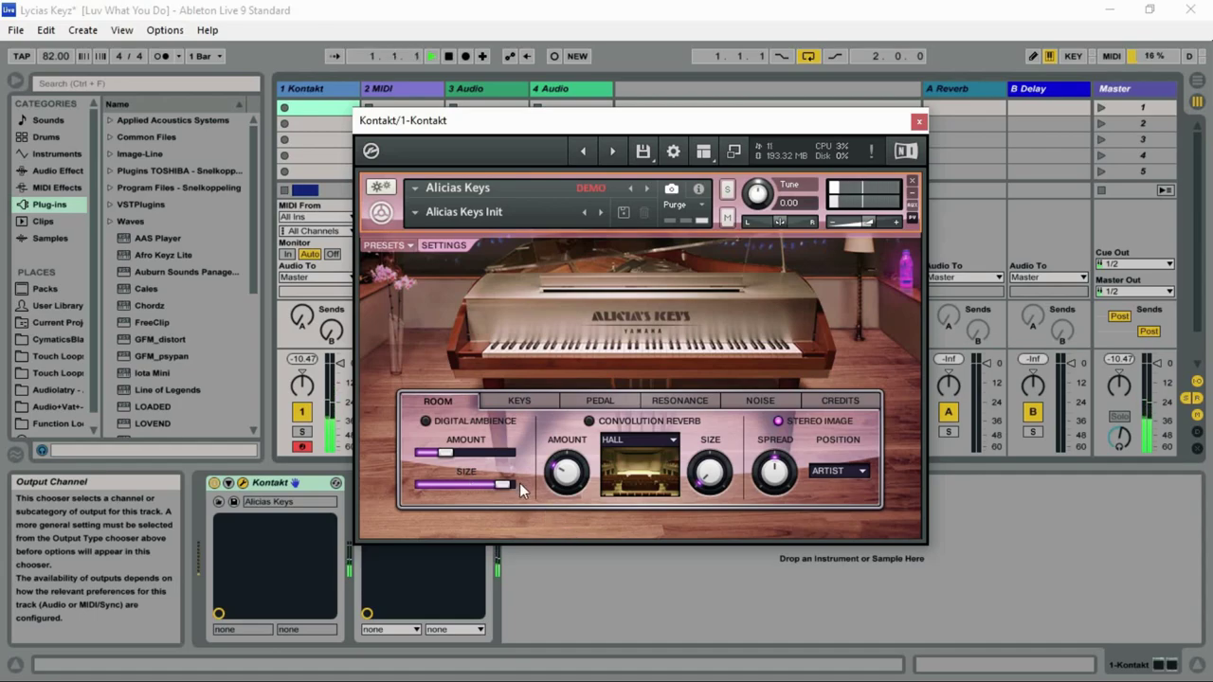
pyautogui.moveTo(583, 476)
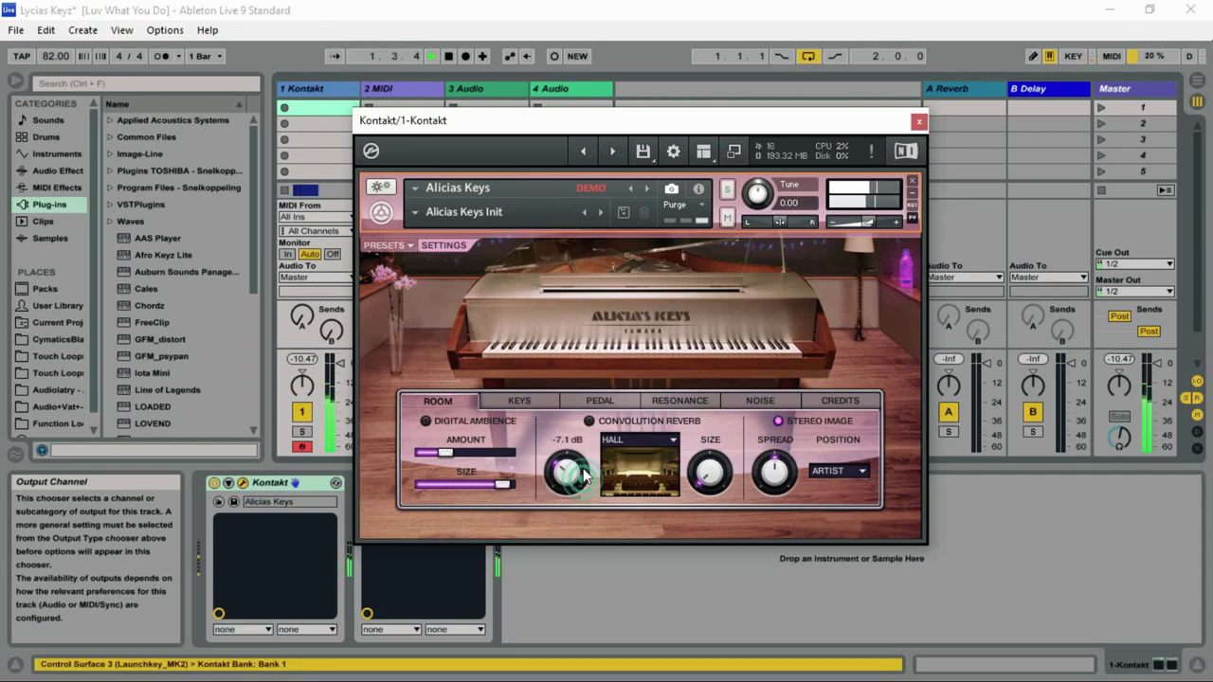
pyautogui.moveTo(450, 456)
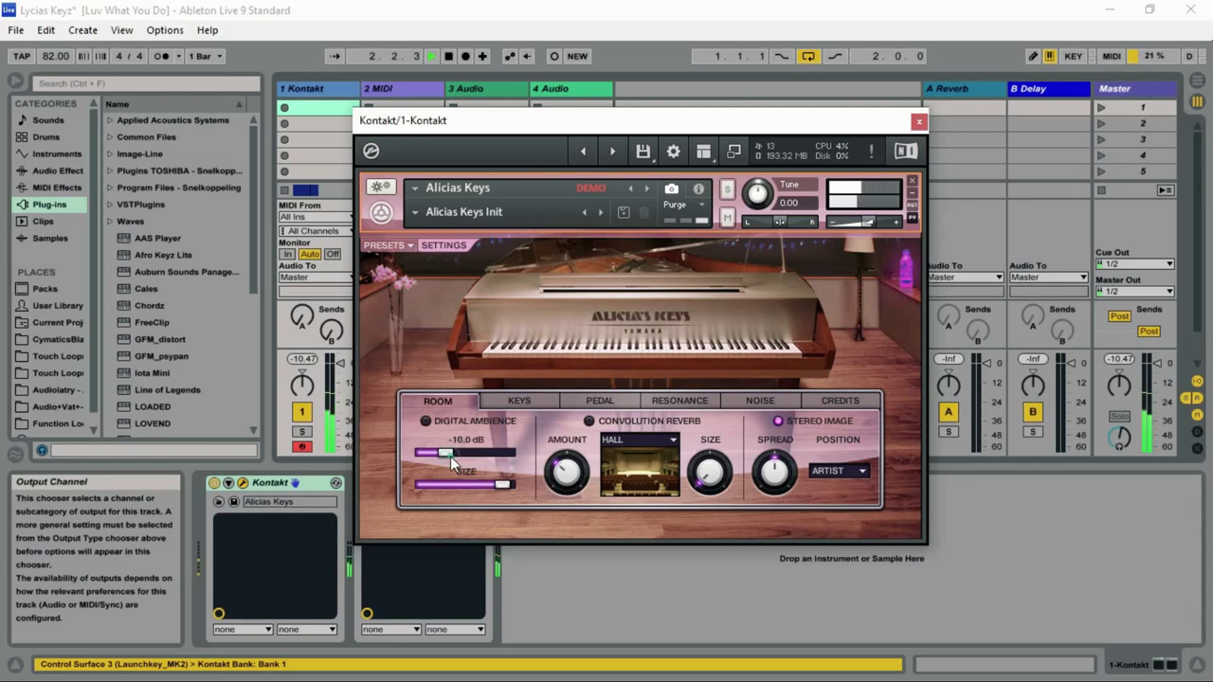
pyautogui.moveTo(456, 455); pyautogui.dragTo(513, 456)
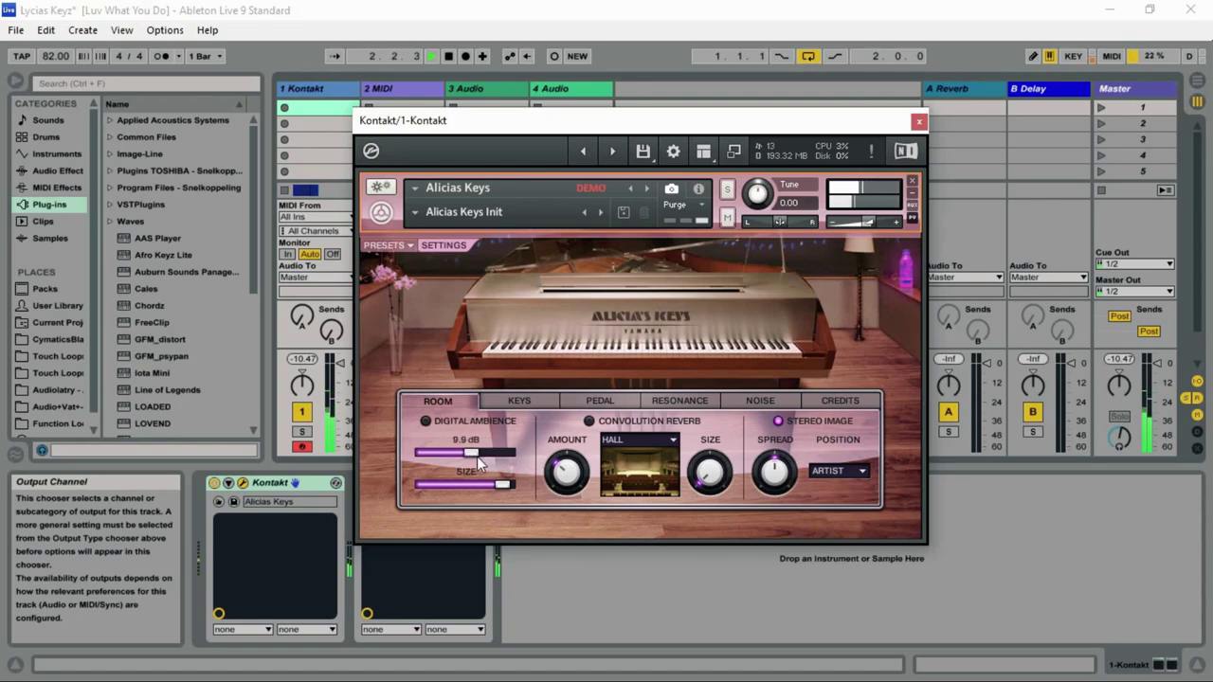
pyautogui.moveTo(500, 486); pyautogui.dragTo(460, 484)
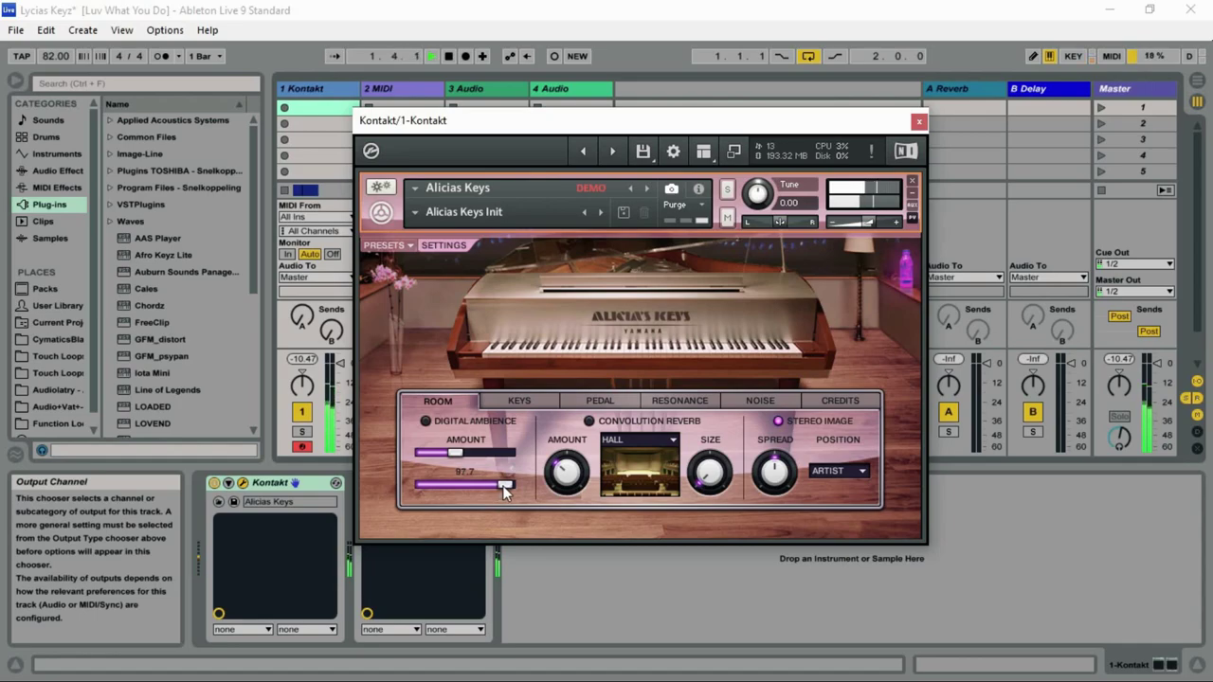
pyautogui.moveTo(713, 474); pyautogui.dragTo(782, 479)
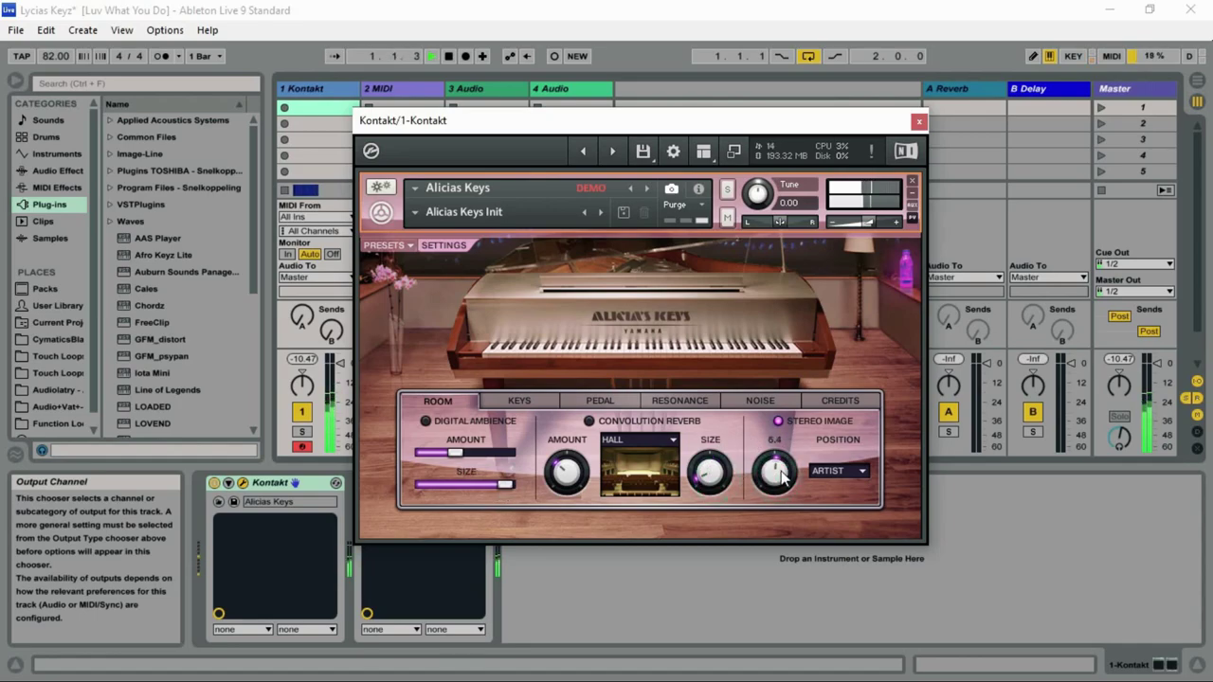
# Try the Audience position for the stereo image and switch it back to Artist.
pyautogui.click(865, 473)
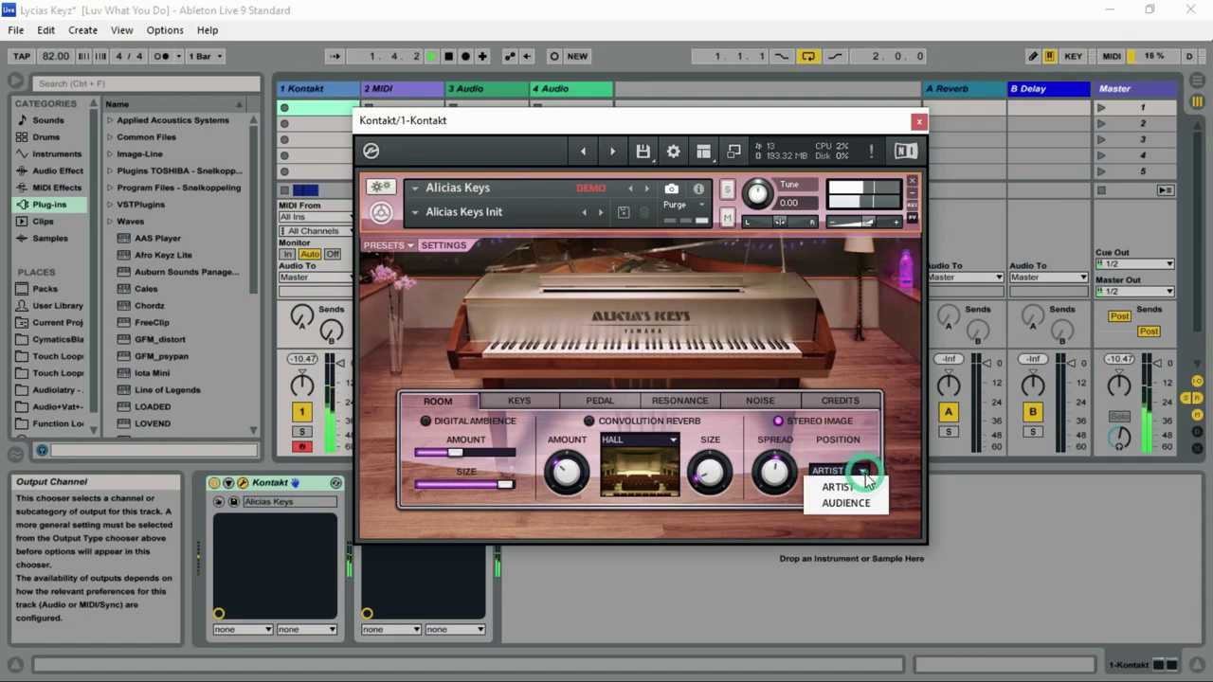
pyautogui.click(850, 504)
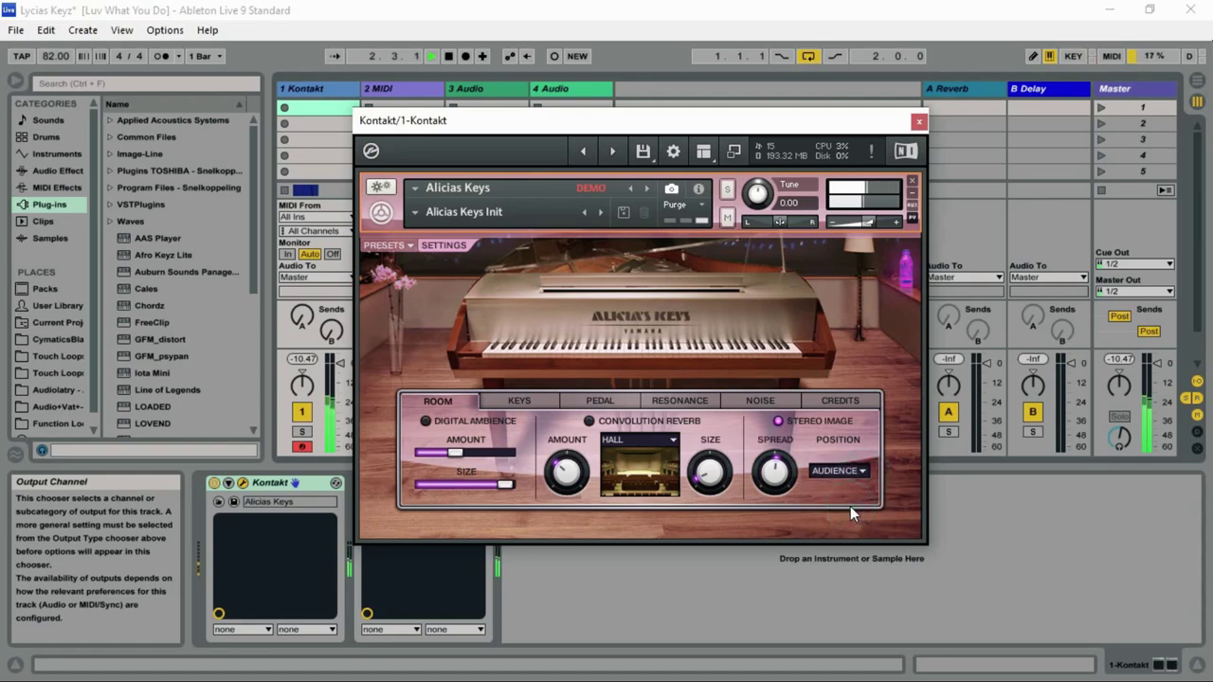
pyautogui.click(858, 474)
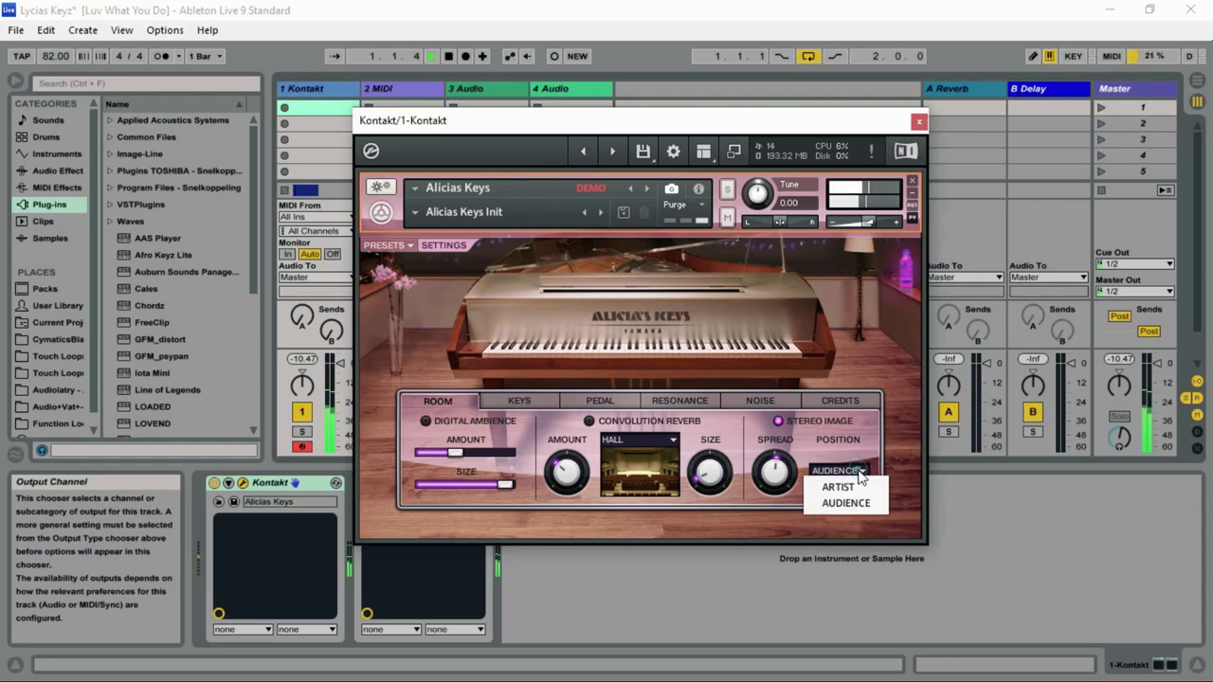
pyautogui.click(855, 489)
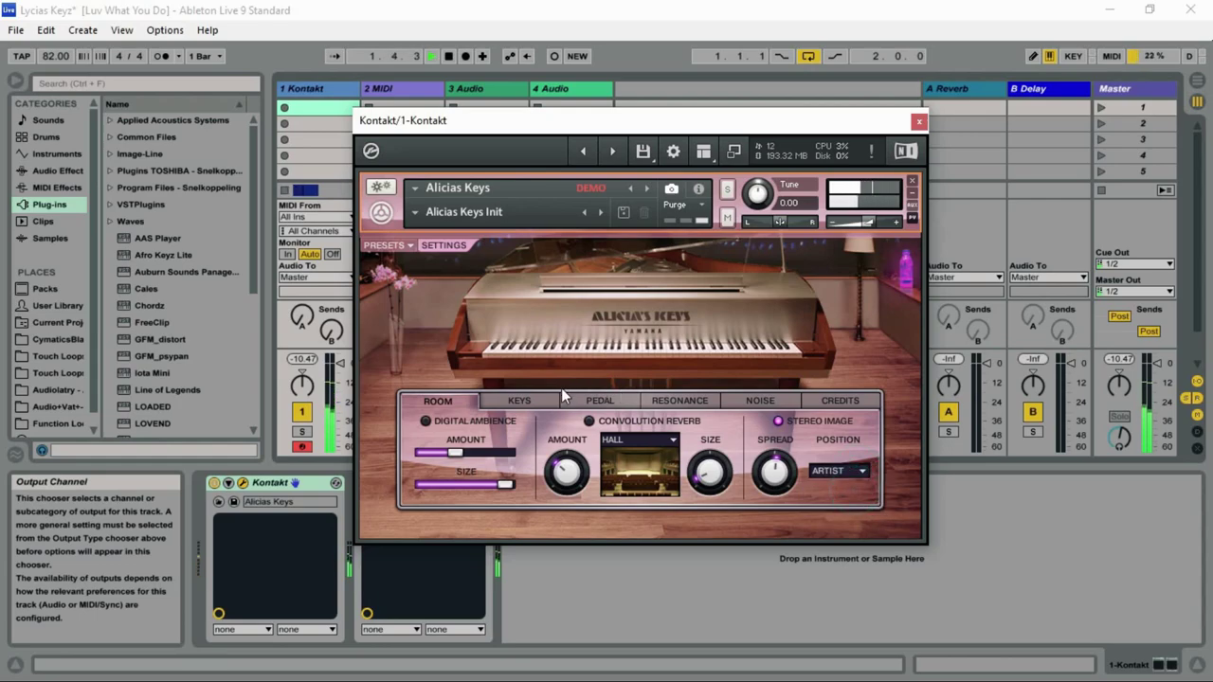
# Review the piano's keys, pedal, resonance, noise and credits settings and return to the room settings.
pyautogui.click(528, 398)
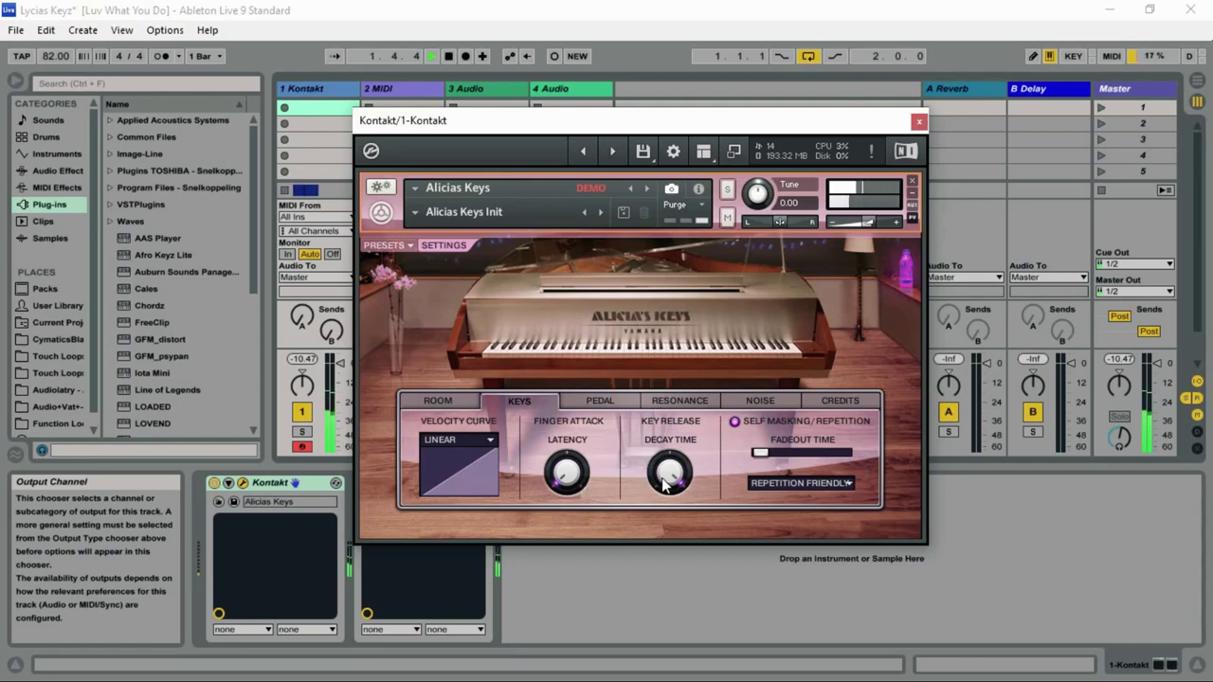
pyautogui.click(600, 400)
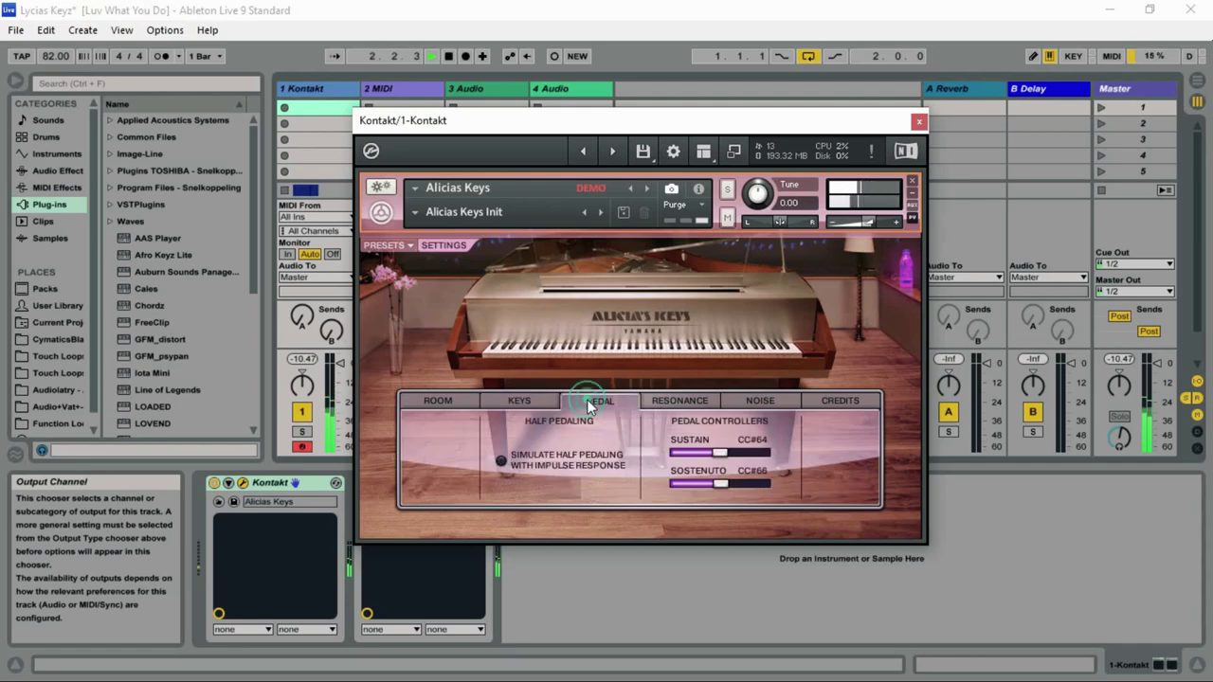
pyautogui.click(676, 398)
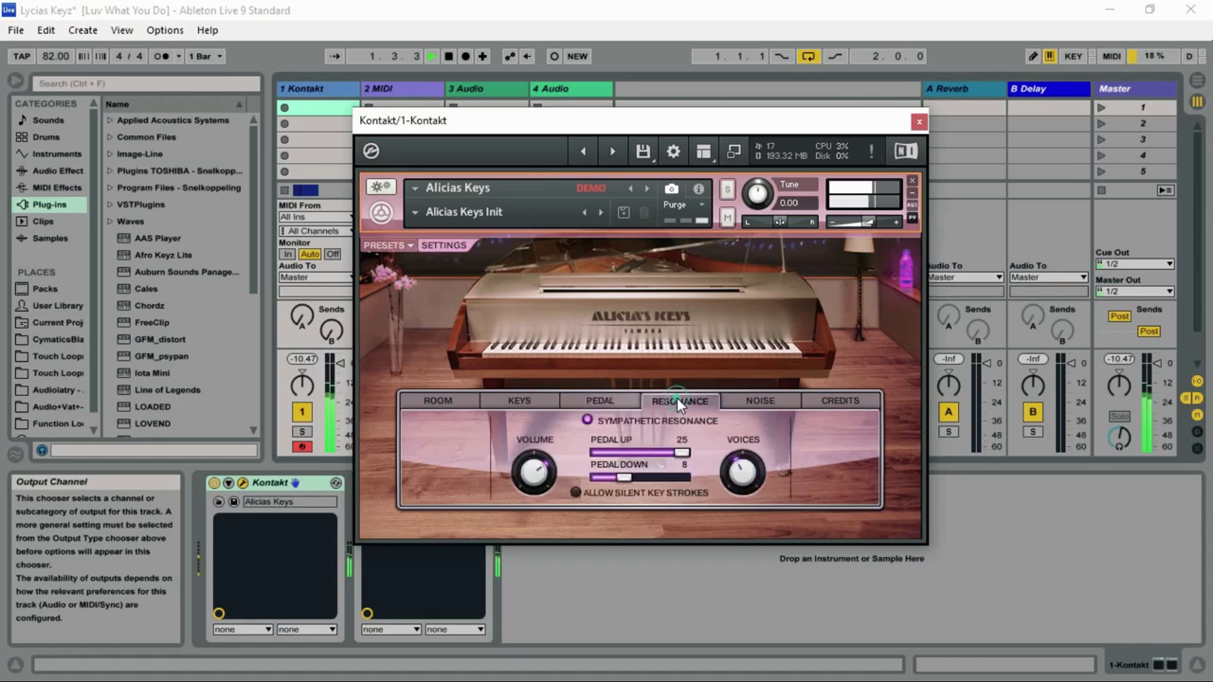
pyautogui.click(763, 401)
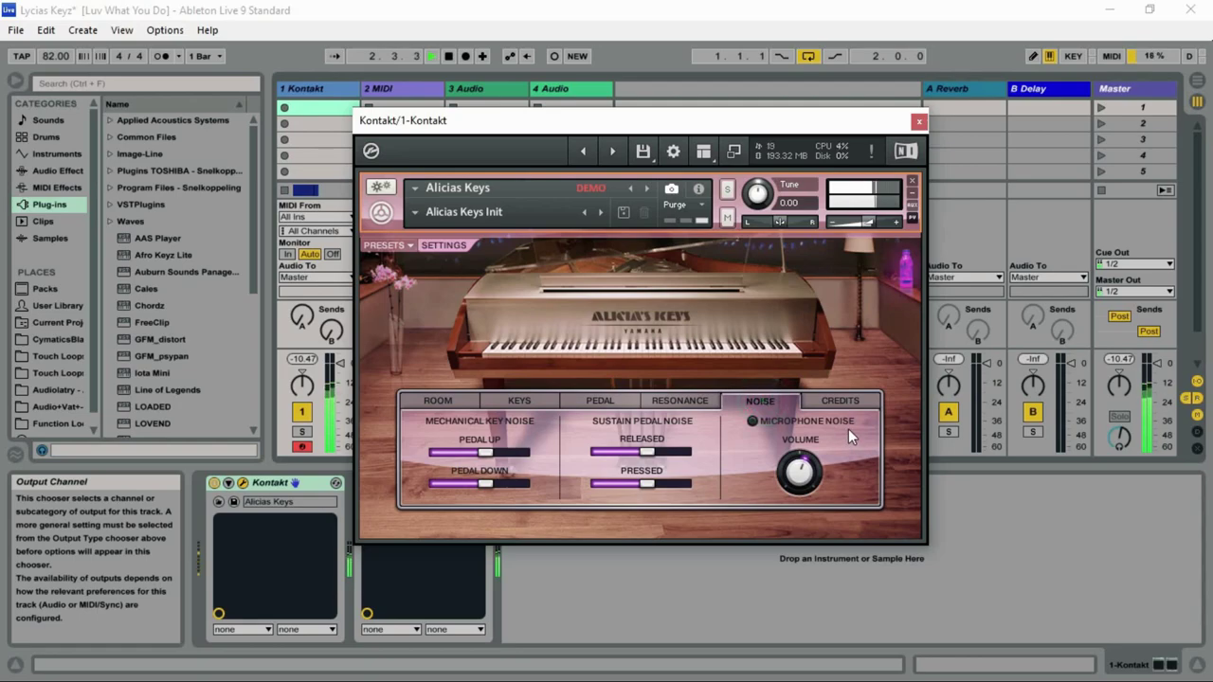
pyautogui.click(831, 398)
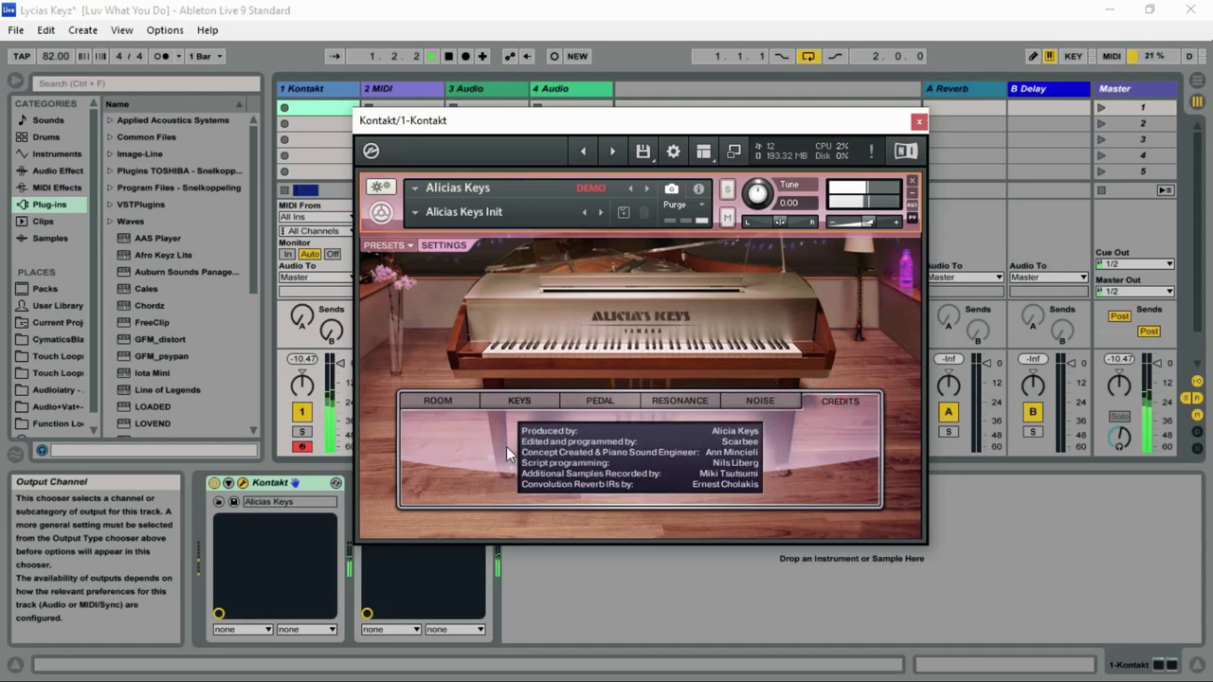
pyautogui.click(423, 397)
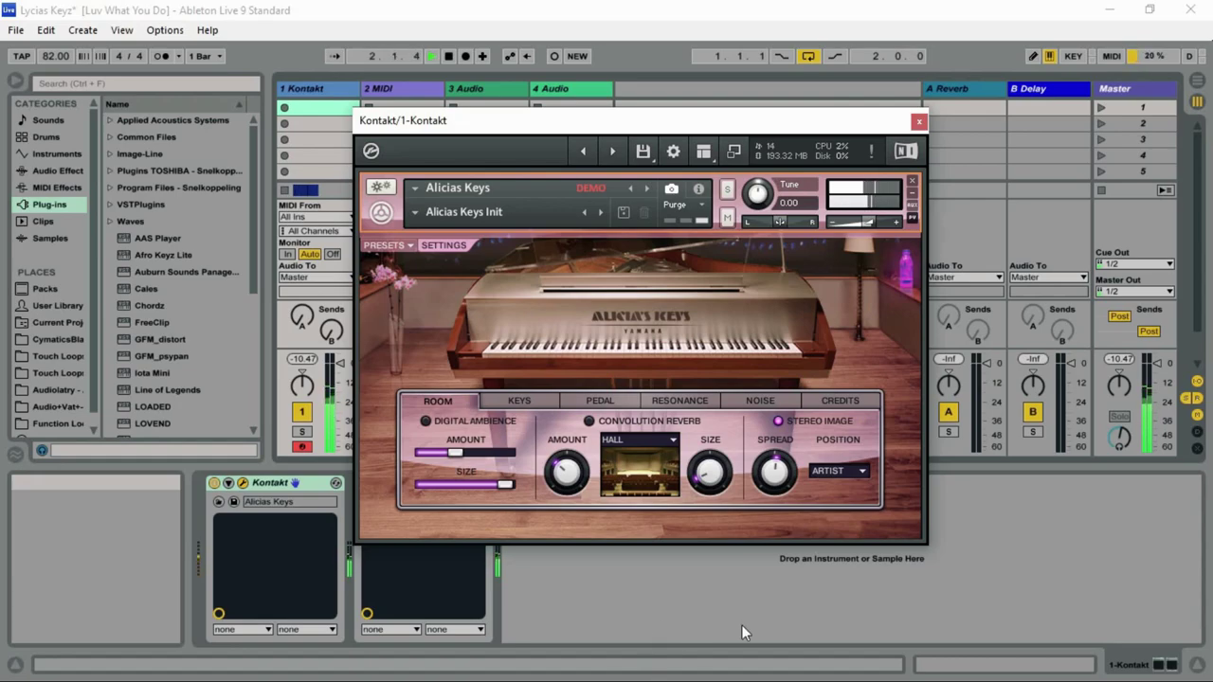
# Move focus from the piano plug-in window to the Live set and stop playback.
pyautogui.click(766, 577)
pyautogui.press('space')
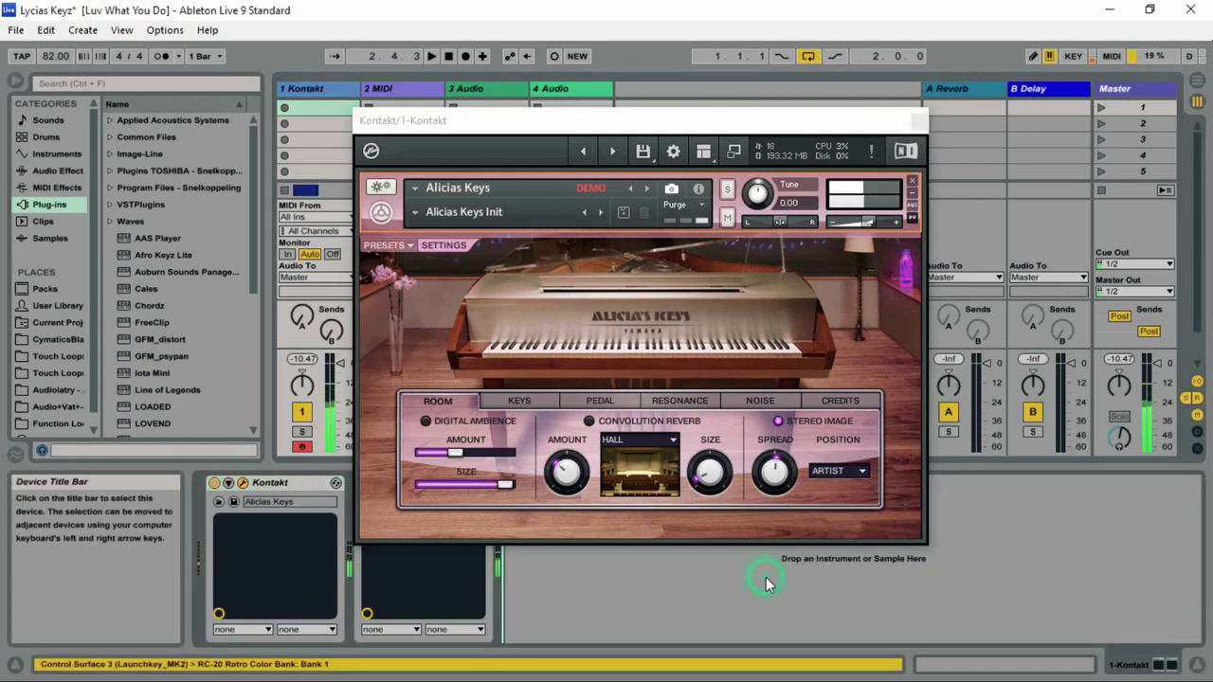